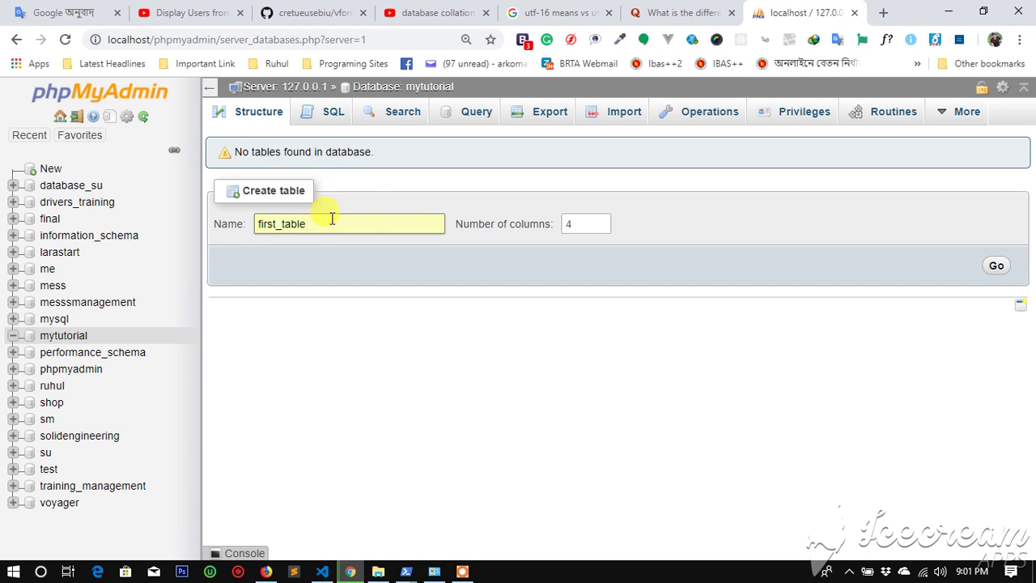
Name the new mytutorial table 'product' and set its column count to 3
double_click(587, 225)
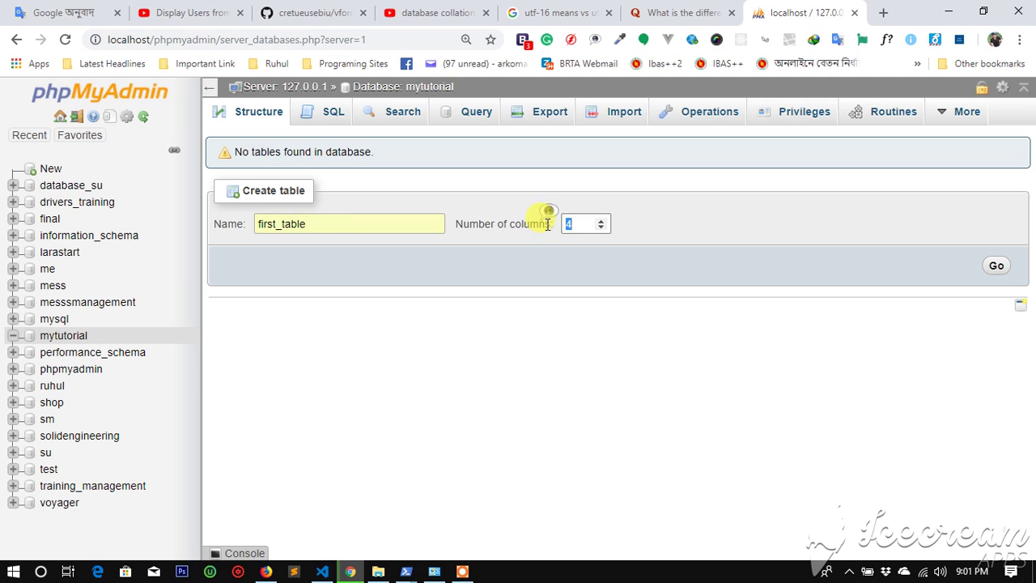
drag(311, 224, 224, 218)
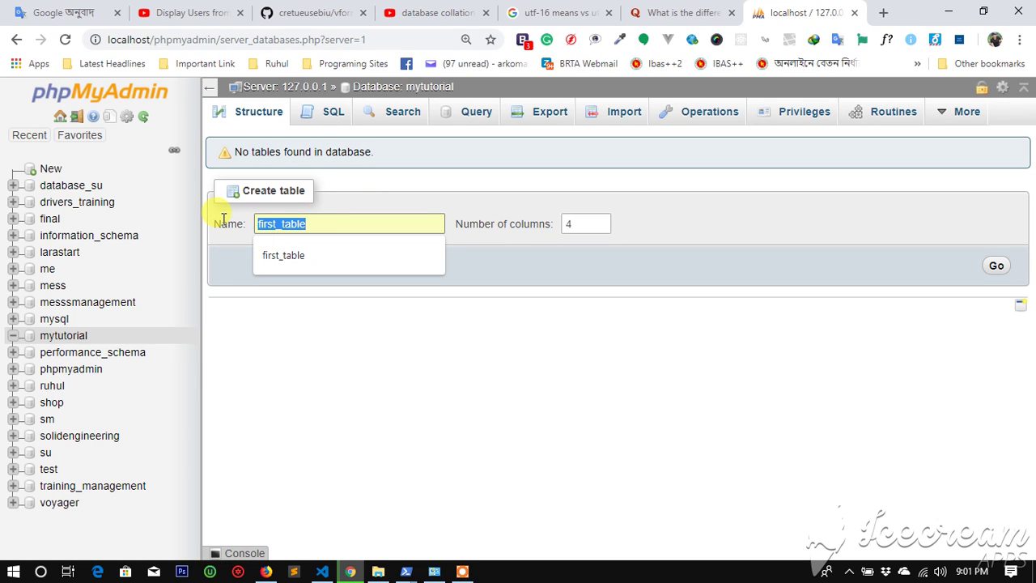
text(prod)
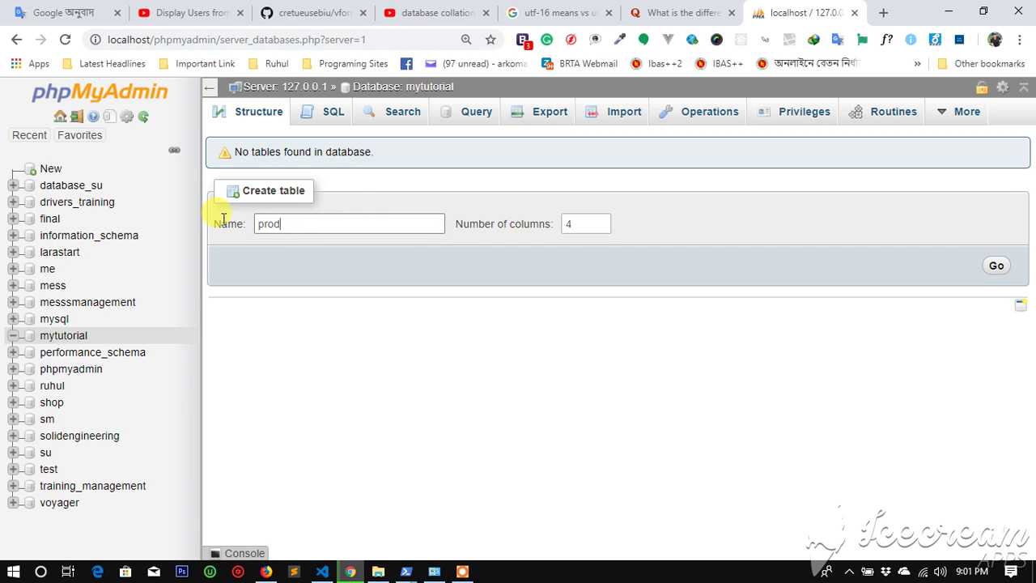
text(uct)
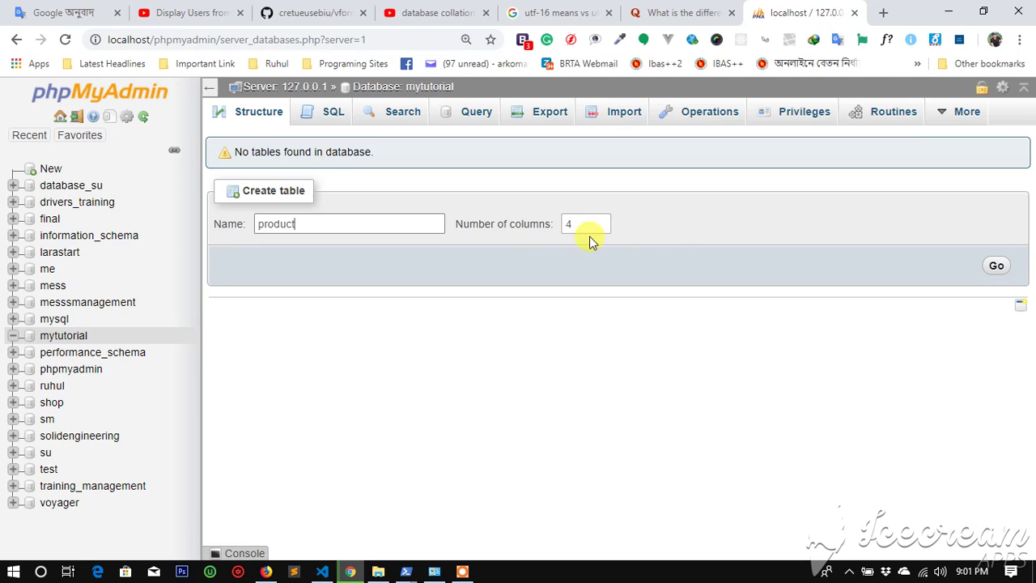
drag(588, 225, 559, 227)
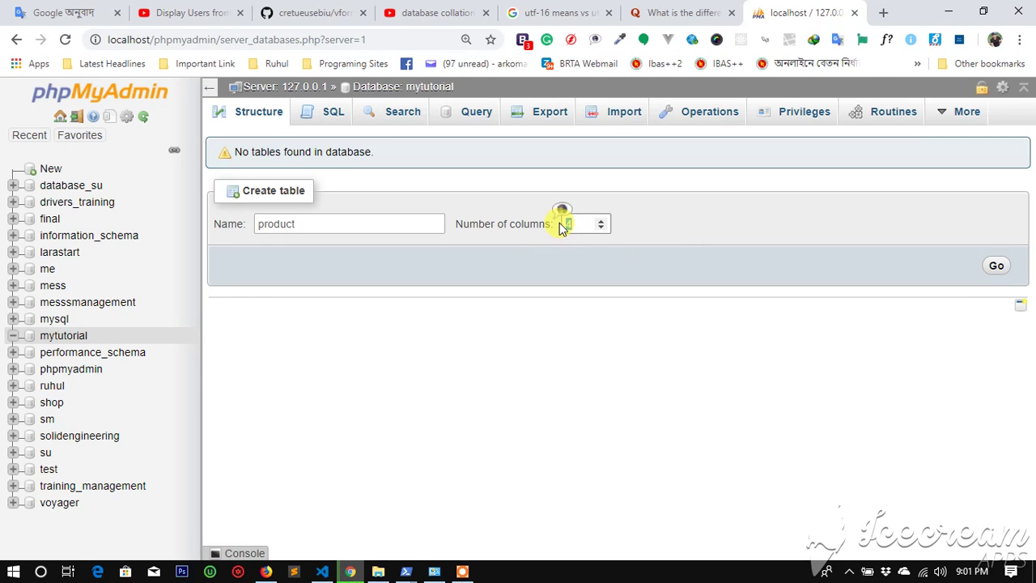
text(3)
Submit the form and name the three columns id, product_name and prduct_desc
click(996, 266)
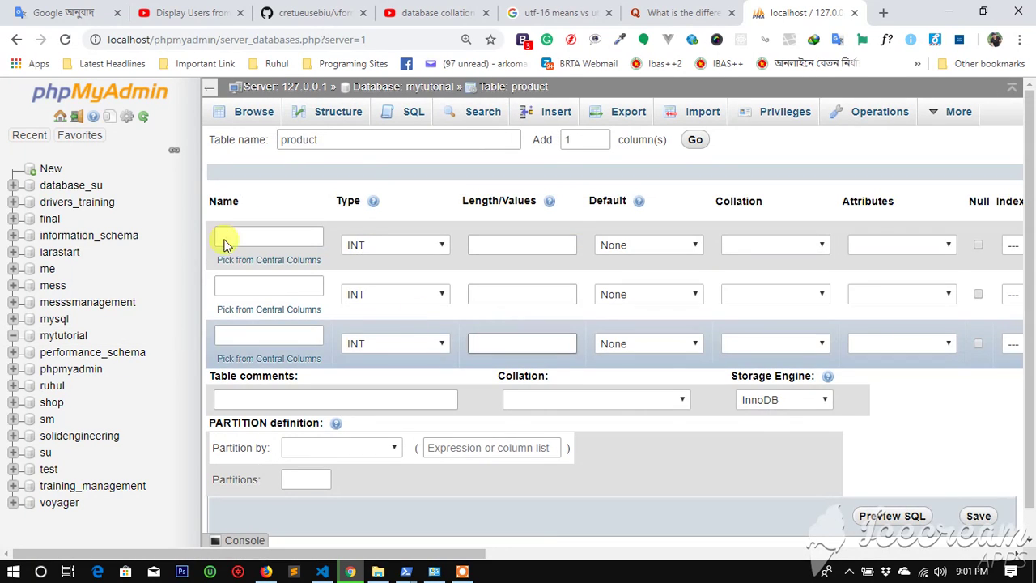
click(246, 233)
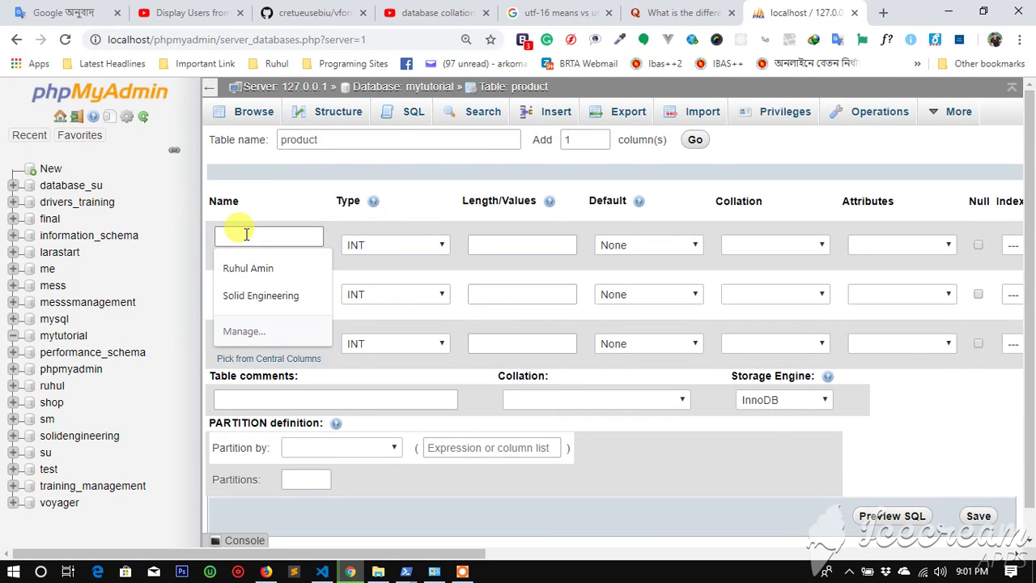
text(id)
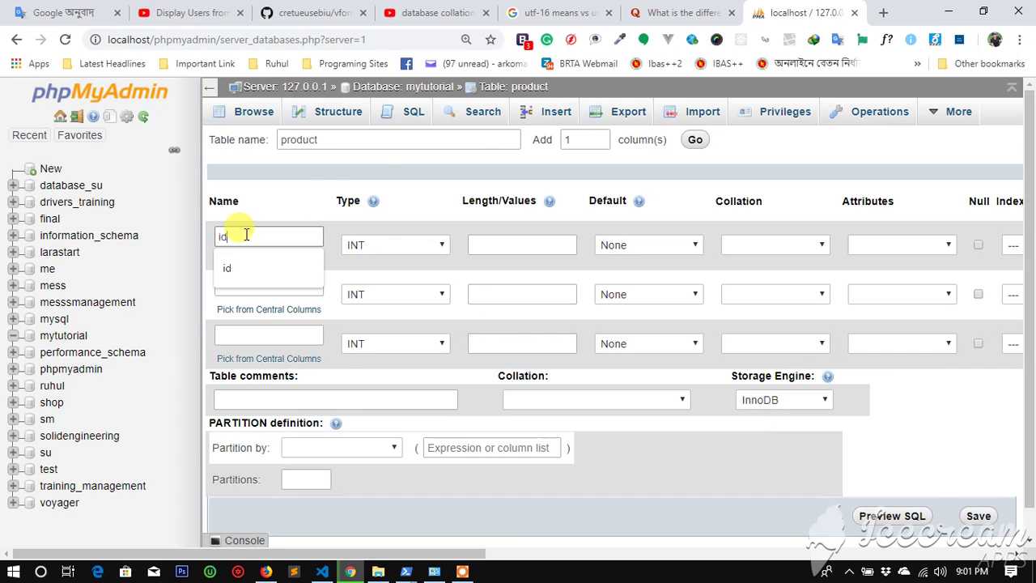
drag(239, 211, 212, 200)
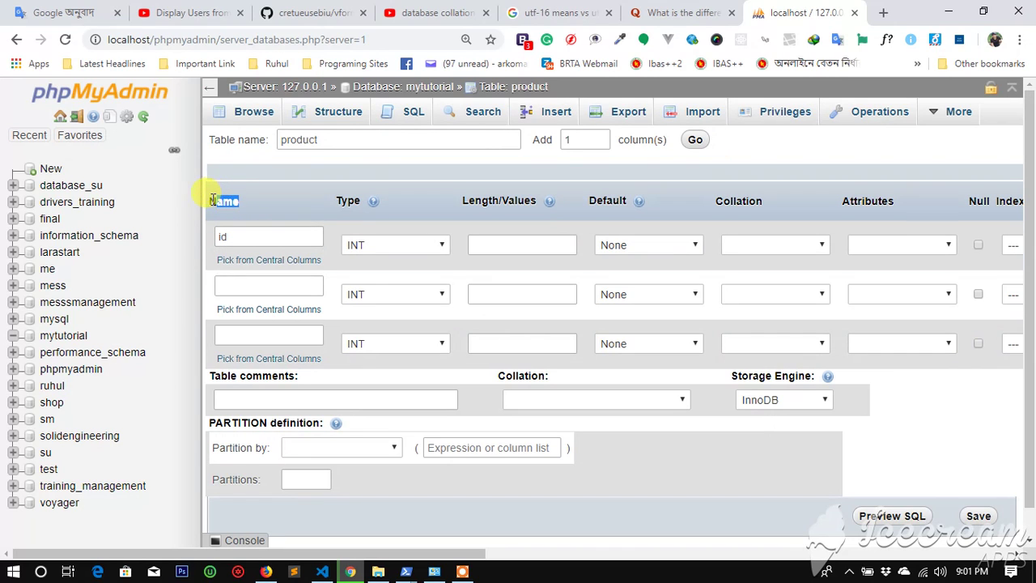
click(234, 281)
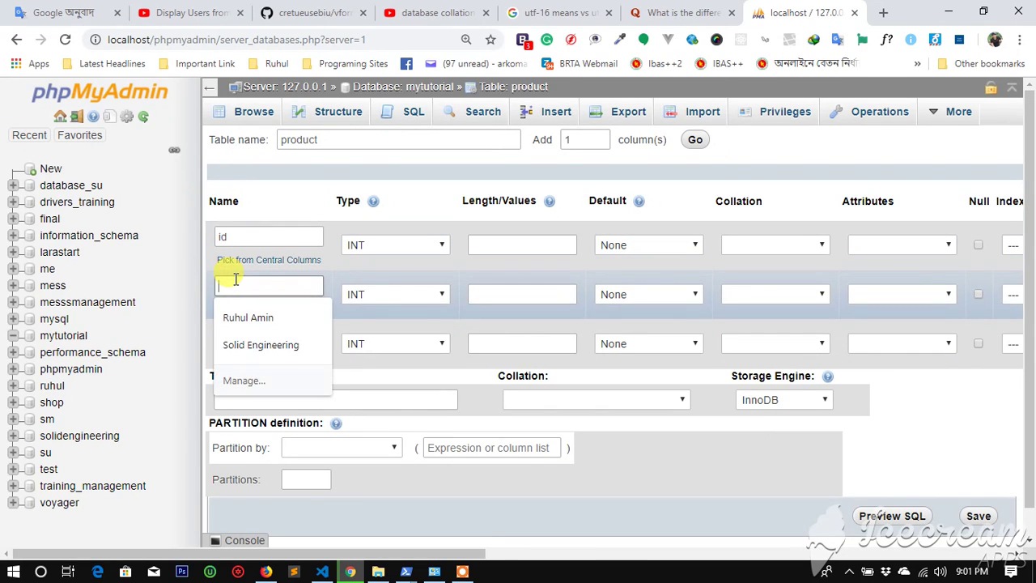
text(p)
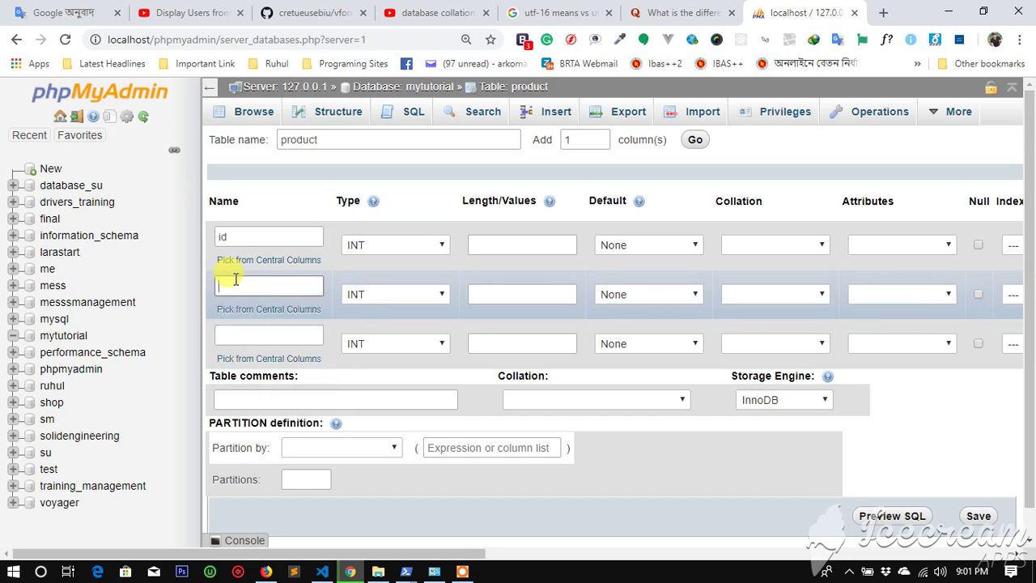
text(rod)
text(uct_name)
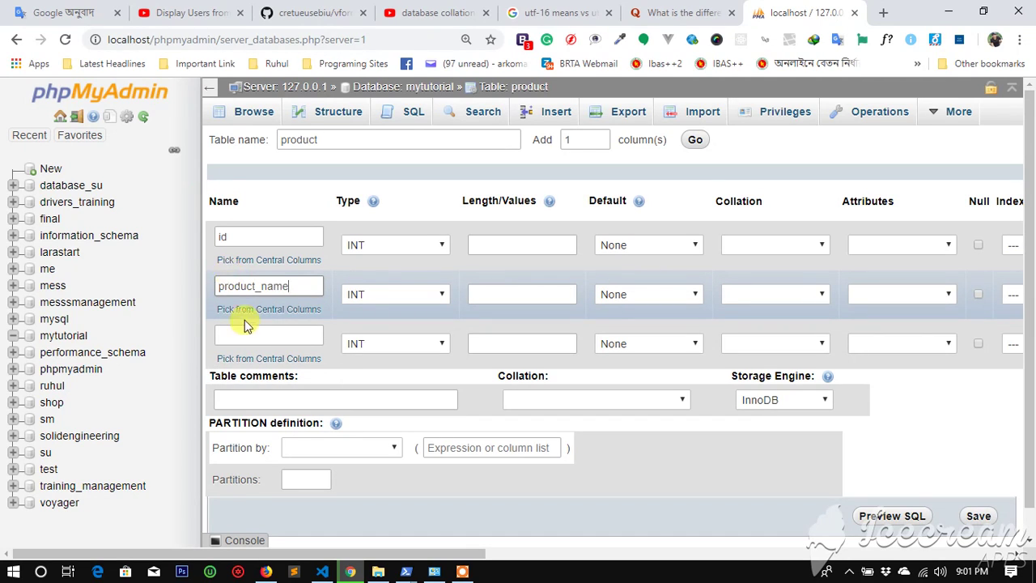
click(249, 335)
text(de)
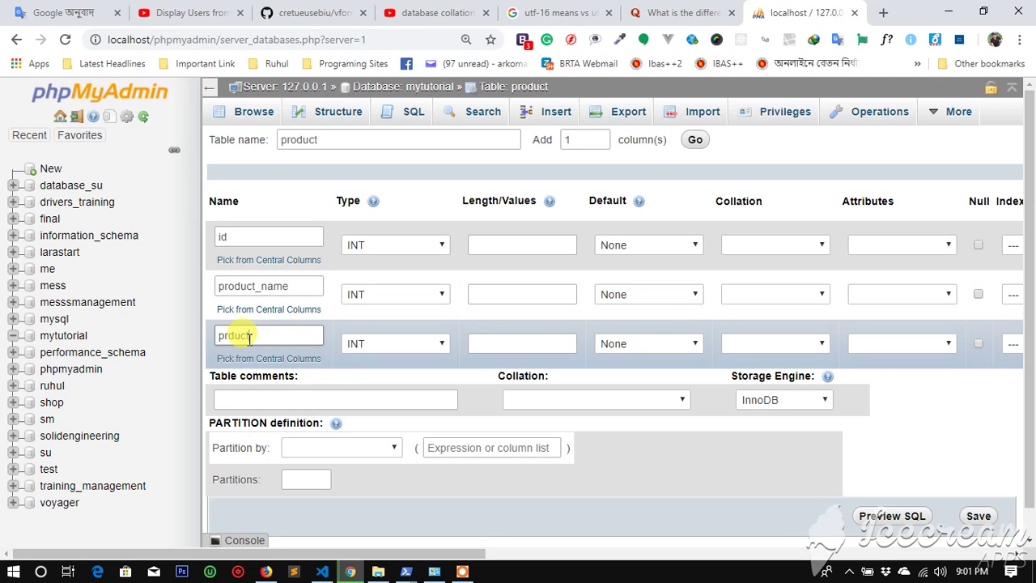
text(_desc)
Make product_name VARCHAR and prduct_desc TEXT, keeping id as INT
click(378, 293)
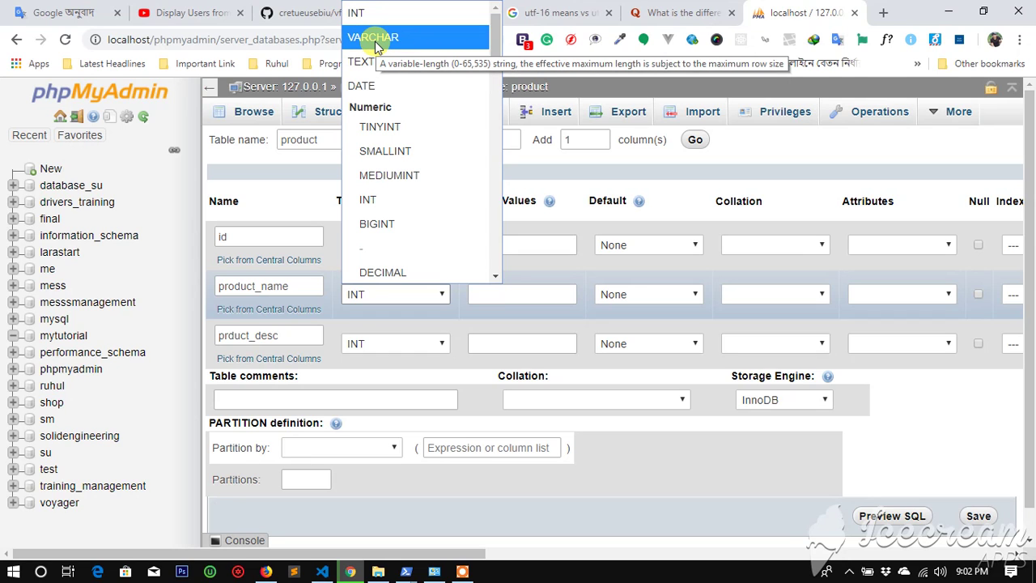
click(377, 41)
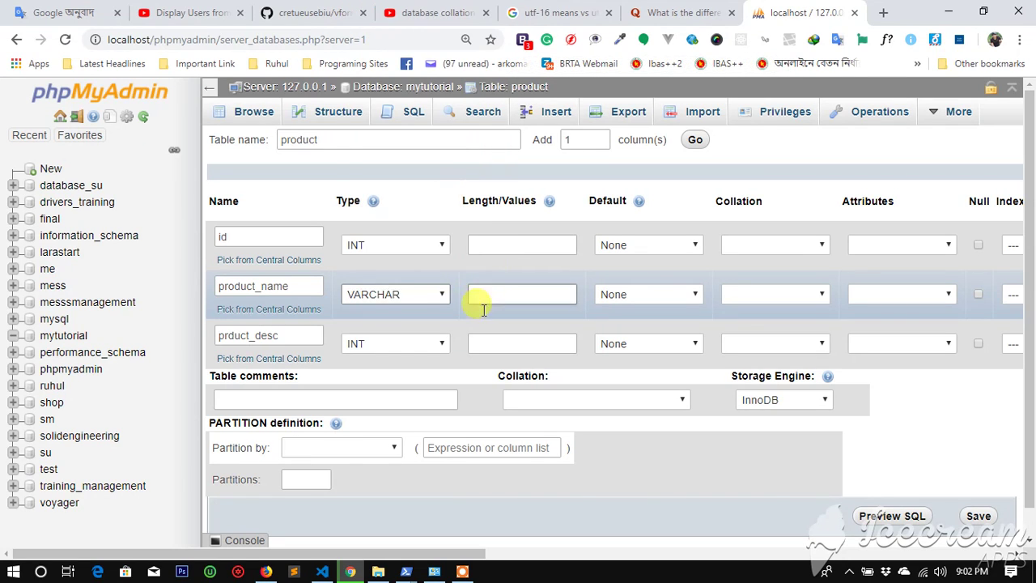
click(395, 346)
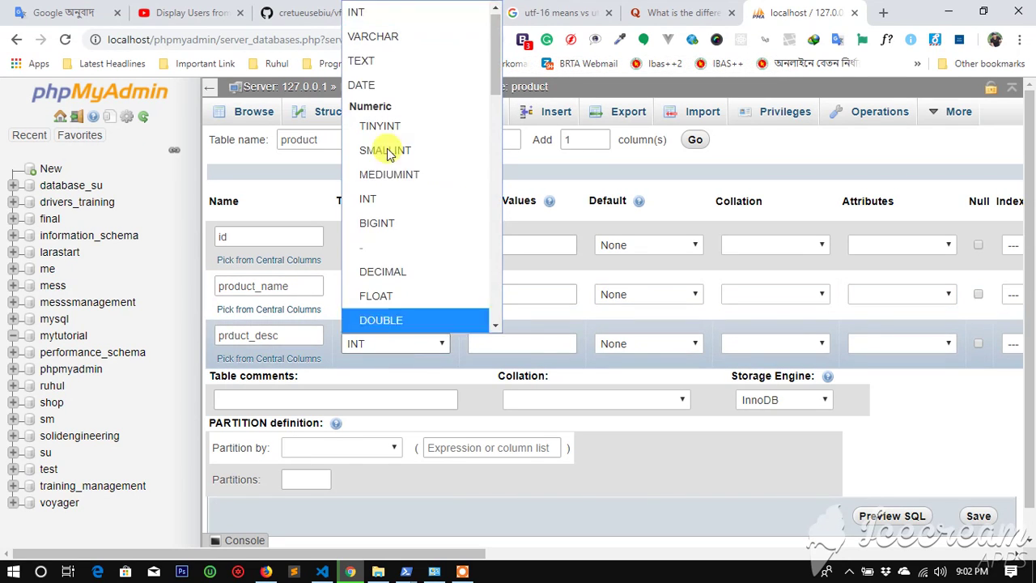
click(376, 63)
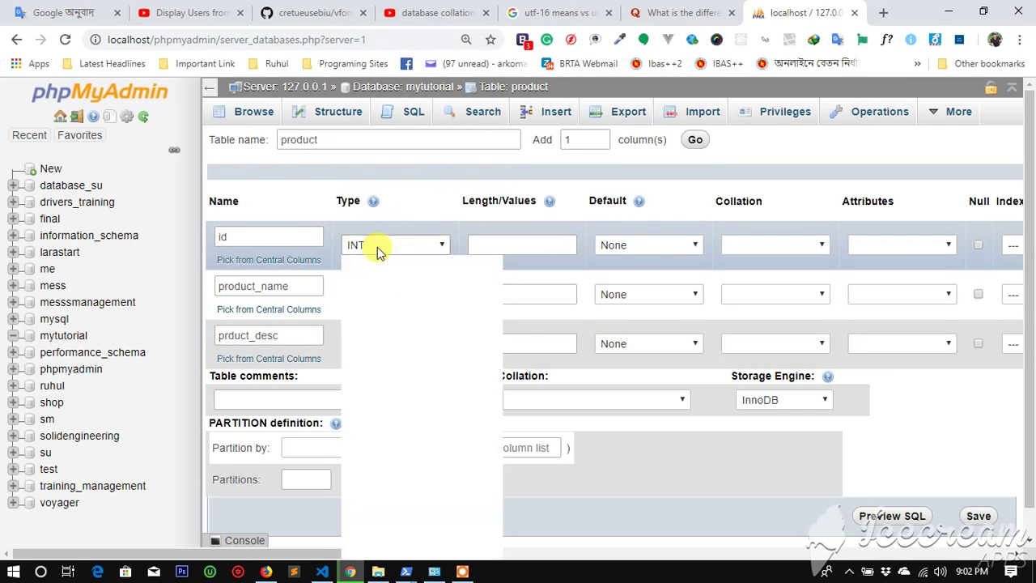
click(377, 246)
Edit the Length/Values fields for id, product_name and prduct_desc
click(484, 244)
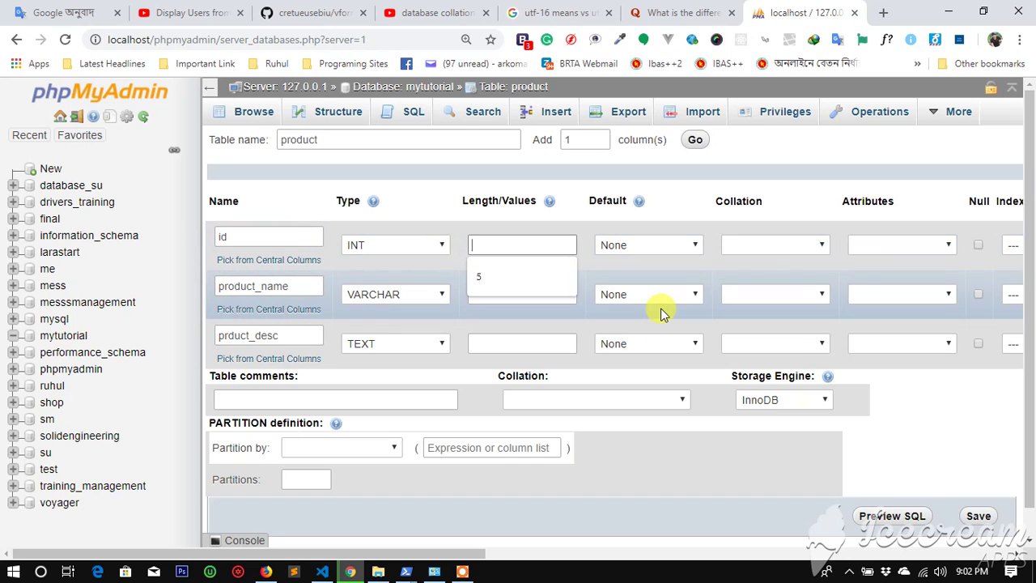
text(45454)
key(BackSpace)
key(BackSpace)
key(BackSpace)
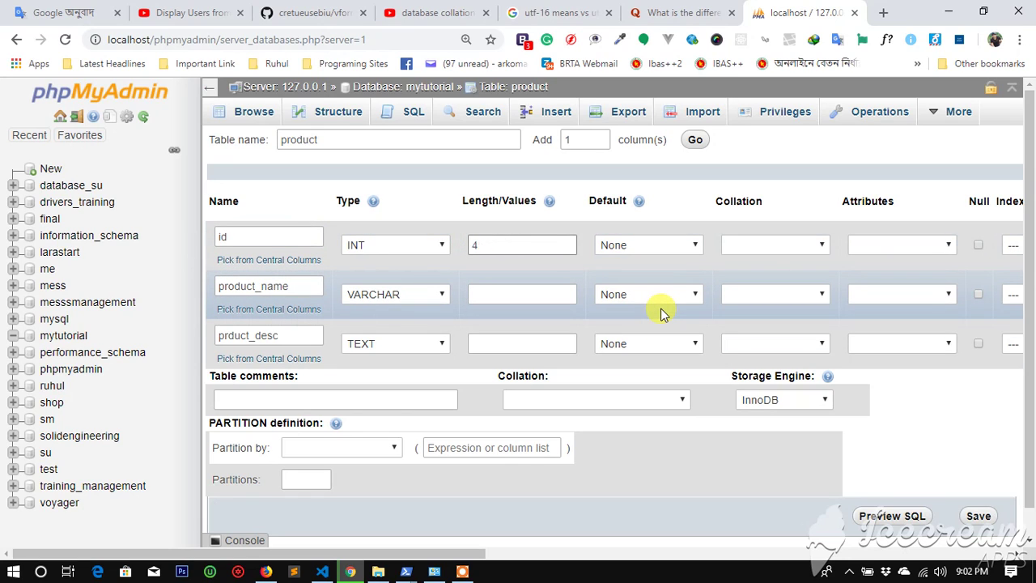
text(jkjkj)
click(513, 293)
click(440, 324)
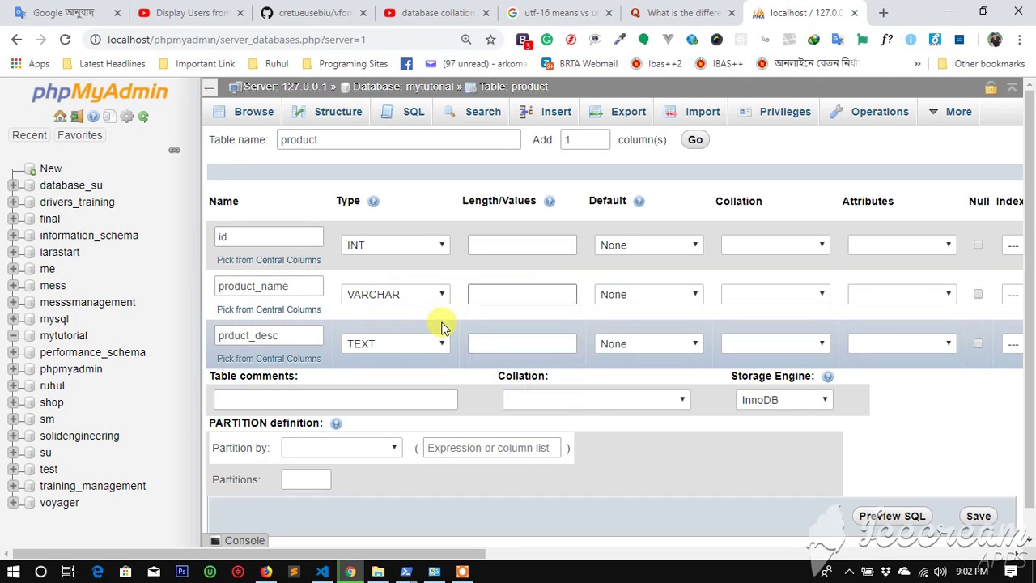
click(496, 344)
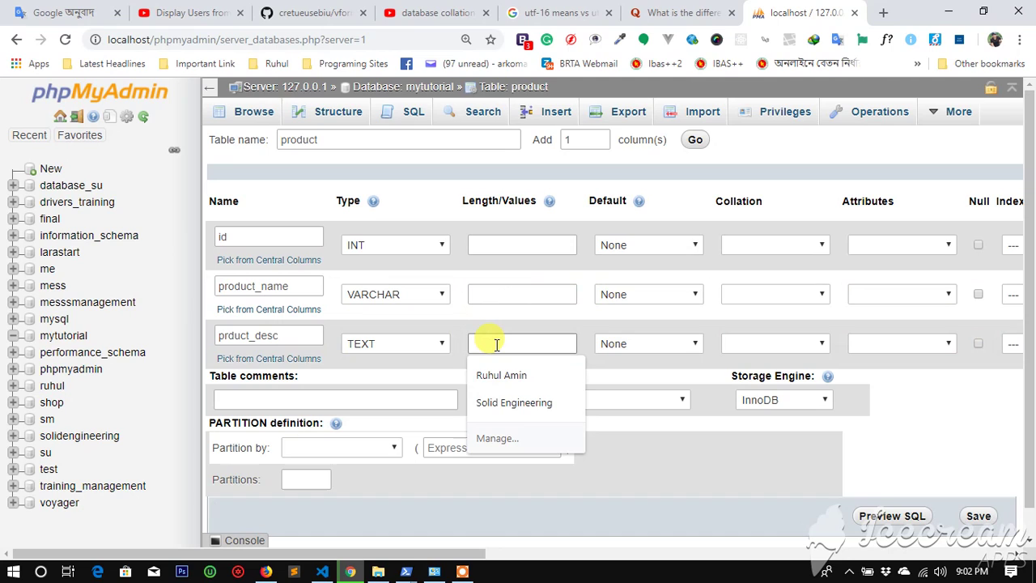
text(kjkjkj)
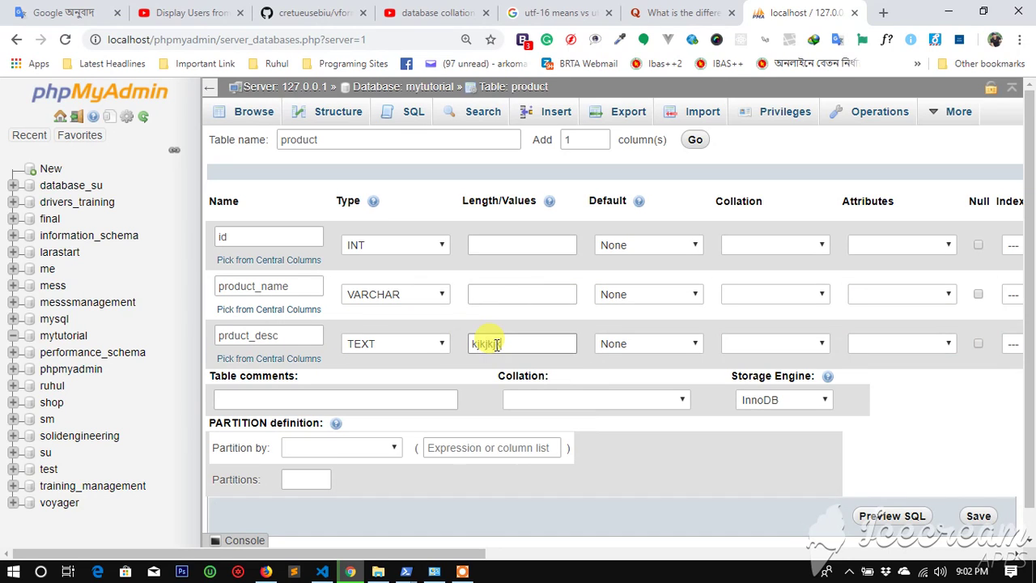
text(45454578)
key(BackSpace)
key(BackSpace)
key(BackSpace)
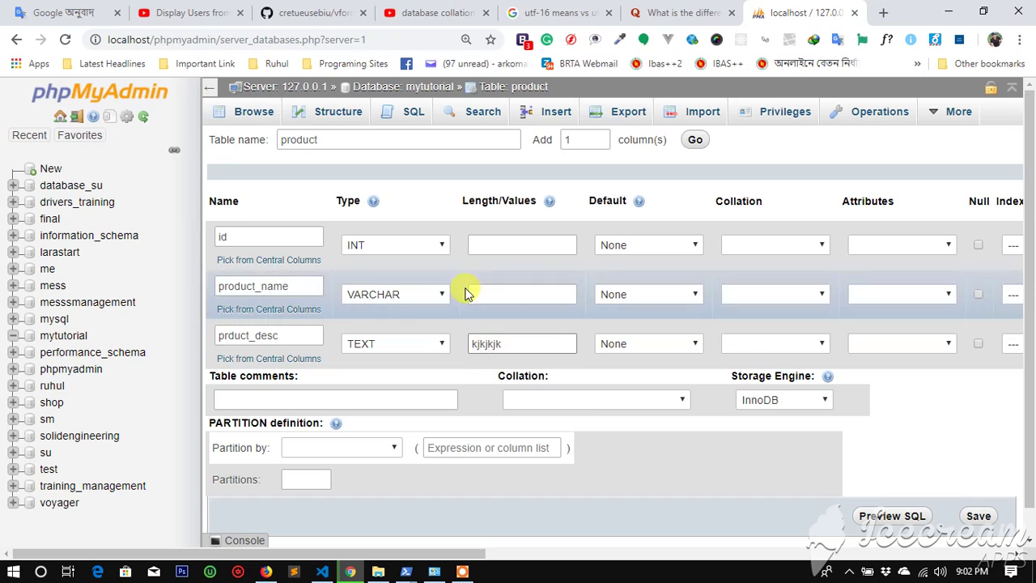
click(474, 293)
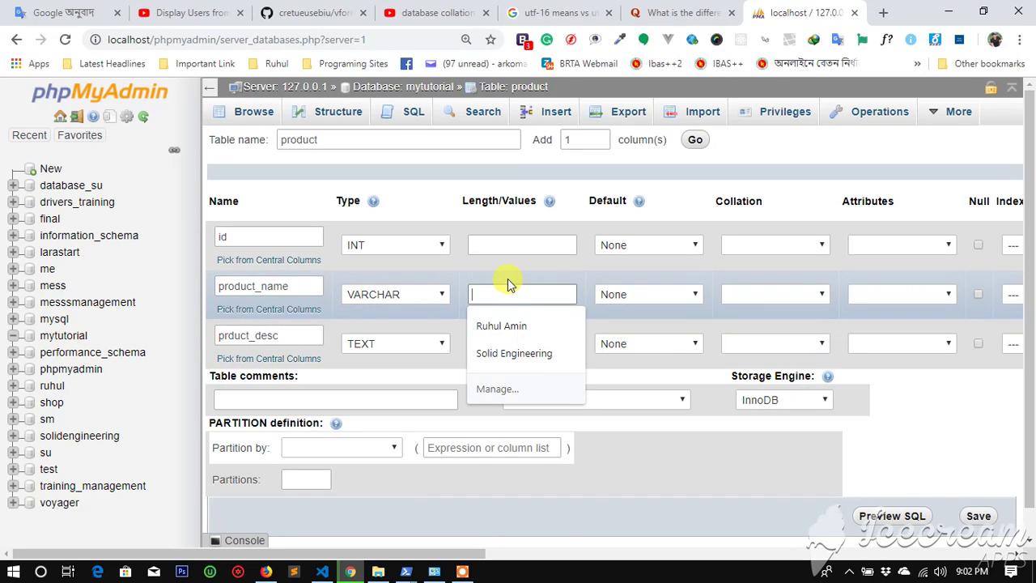
text(kjjkjk)
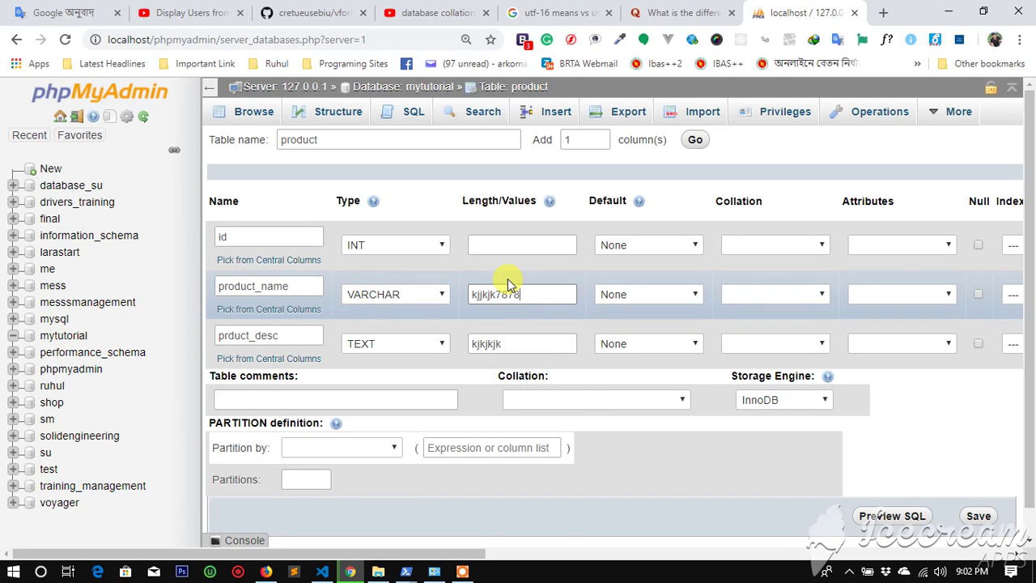
text(78)
click(408, 344)
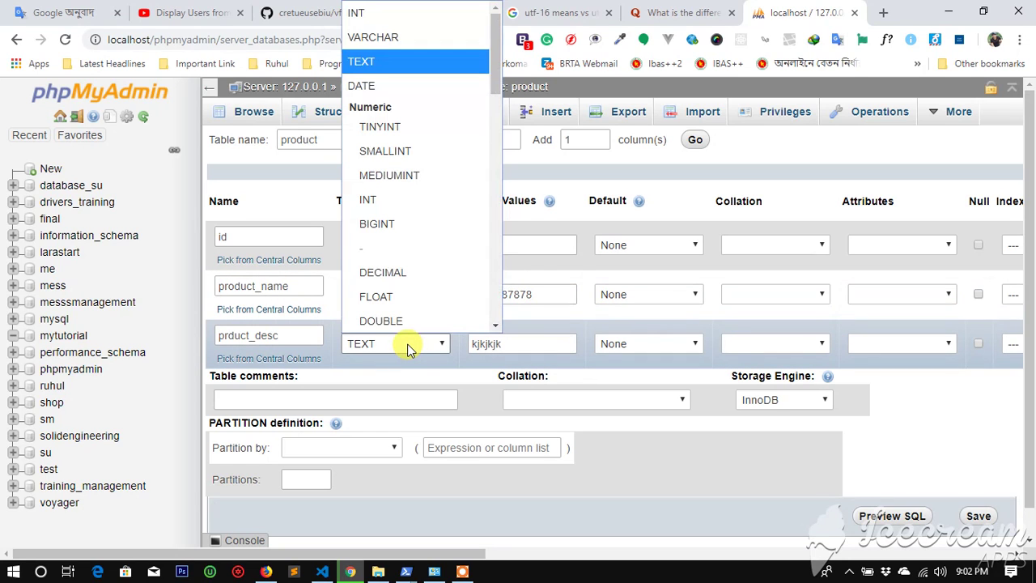
Make prduct_desc VARCHAR with length 500, product_name length 150, and leave id's length blank
click(426, 37)
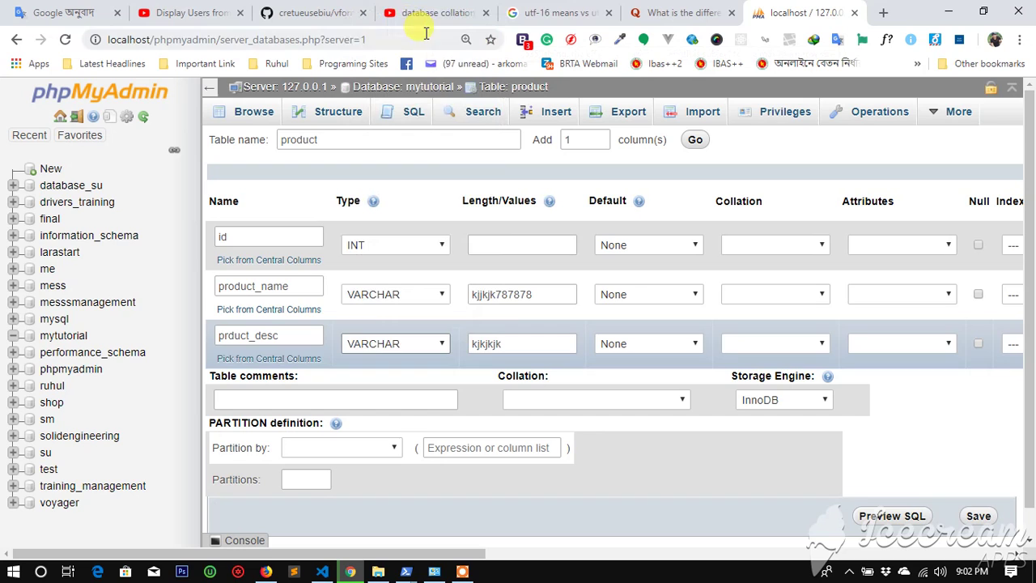
drag(540, 296, 440, 293)
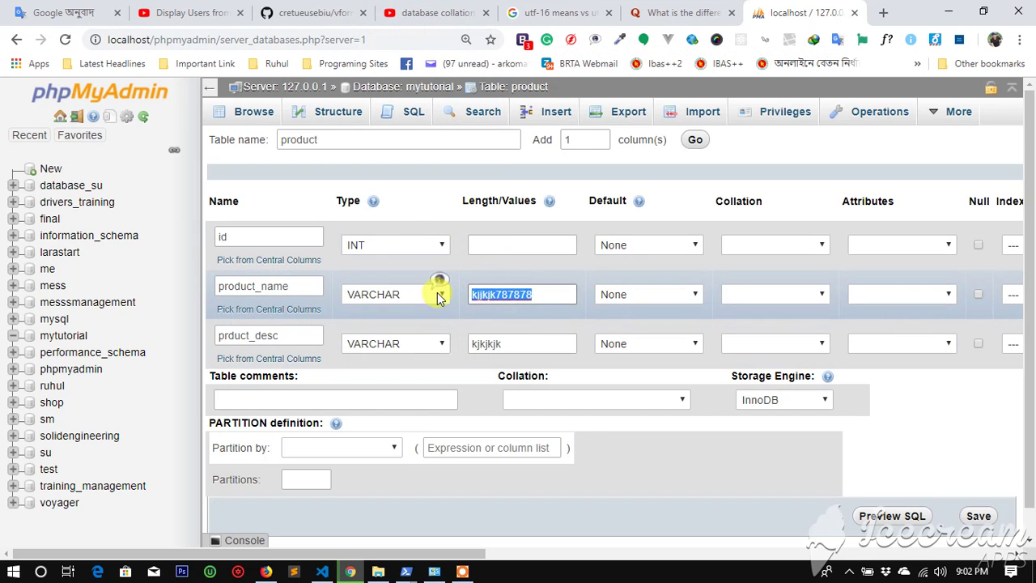
drag(460, 201, 536, 204)
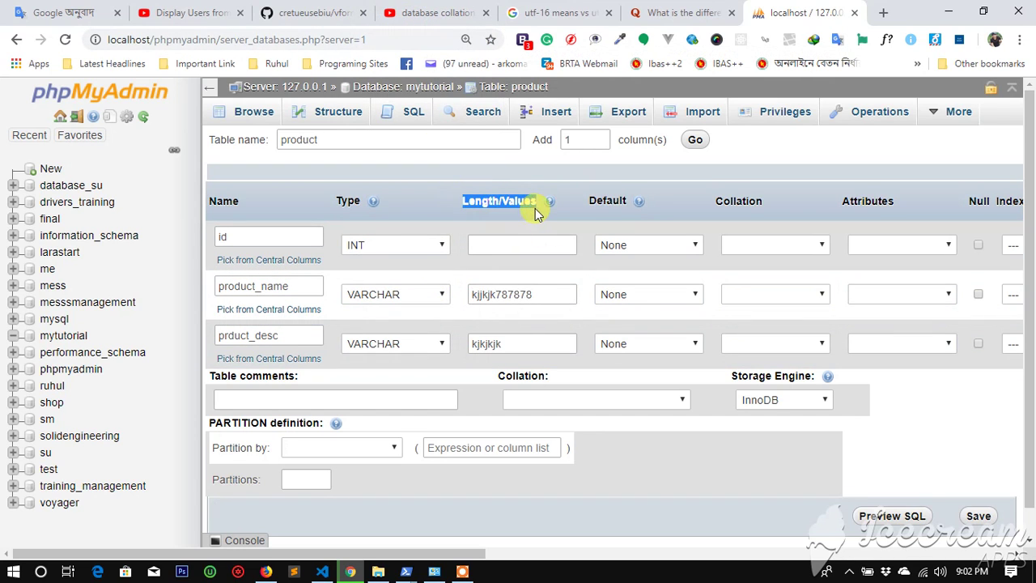
click(499, 250)
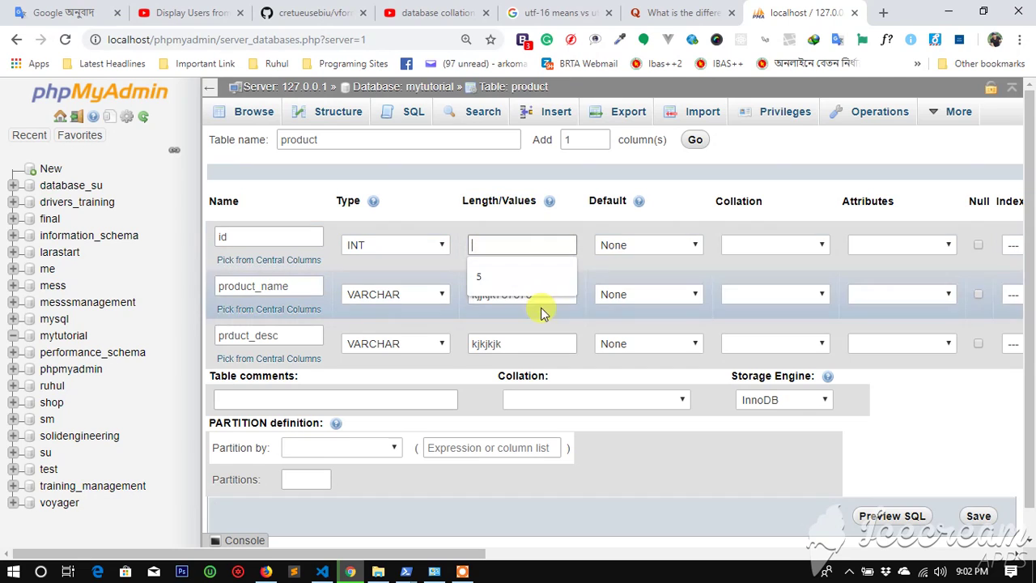
drag(534, 295, 469, 294)
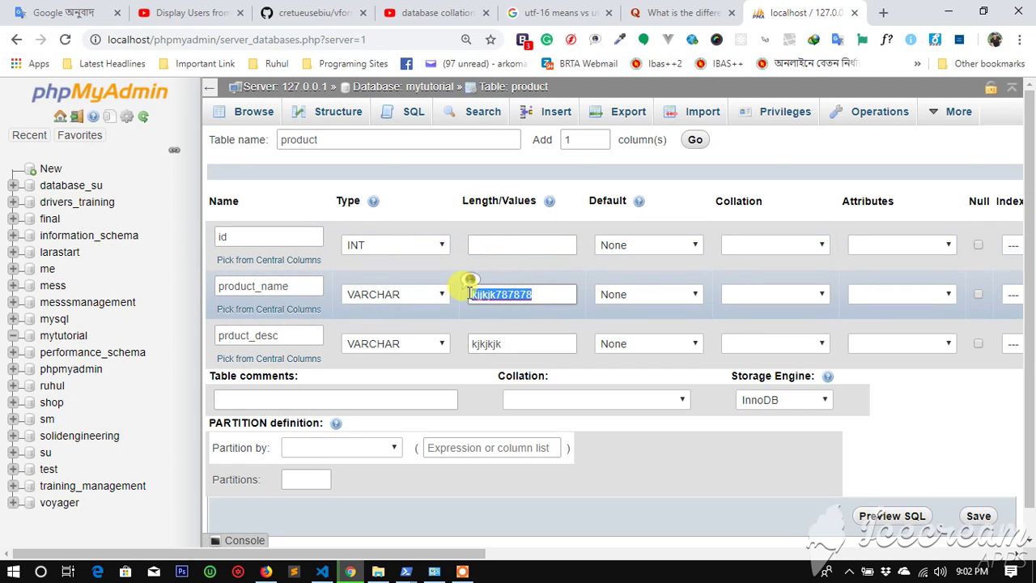
text(150)
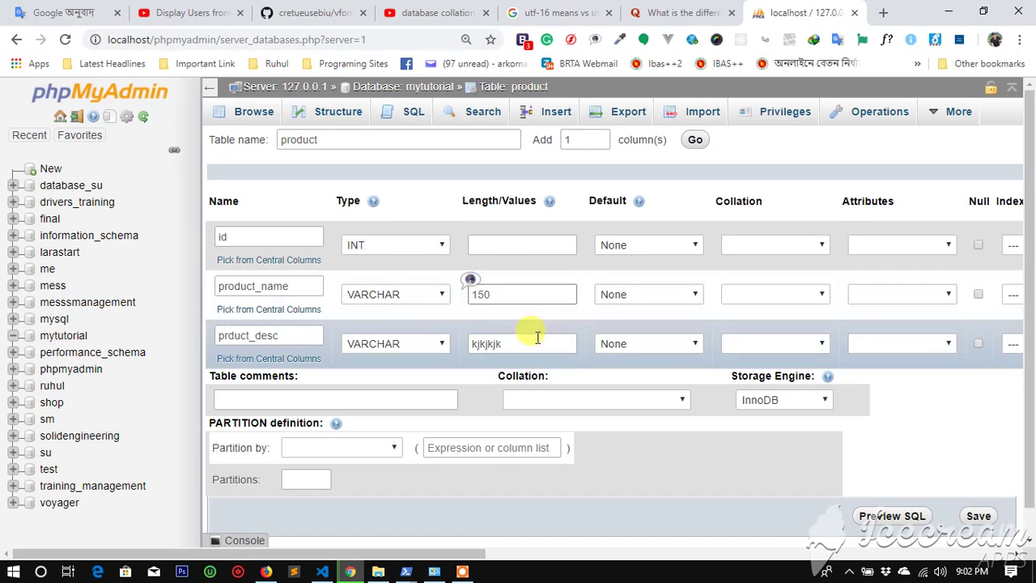
drag(496, 345, 467, 345)
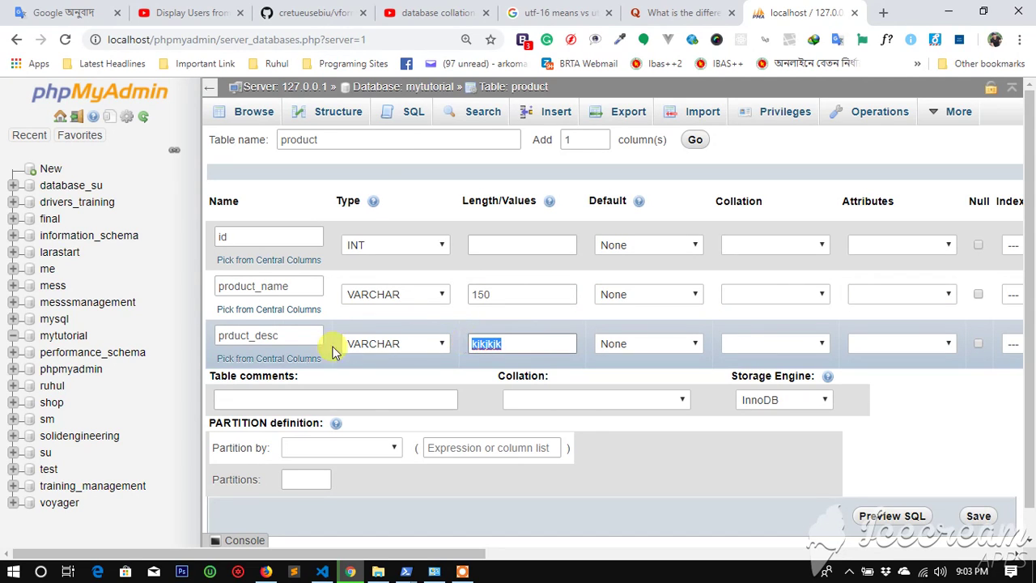
key(BackSpace)
text(5)
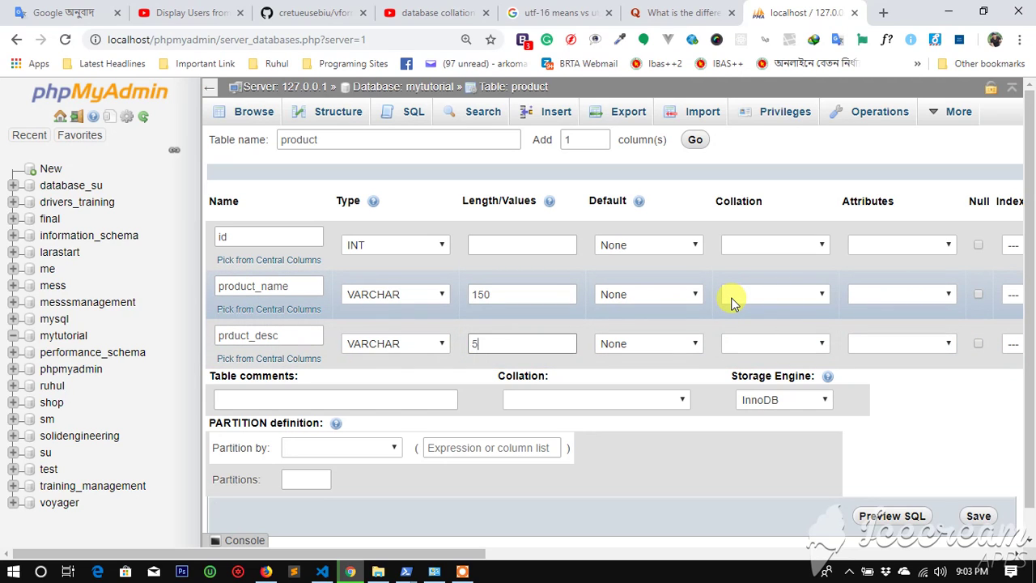
text(00)
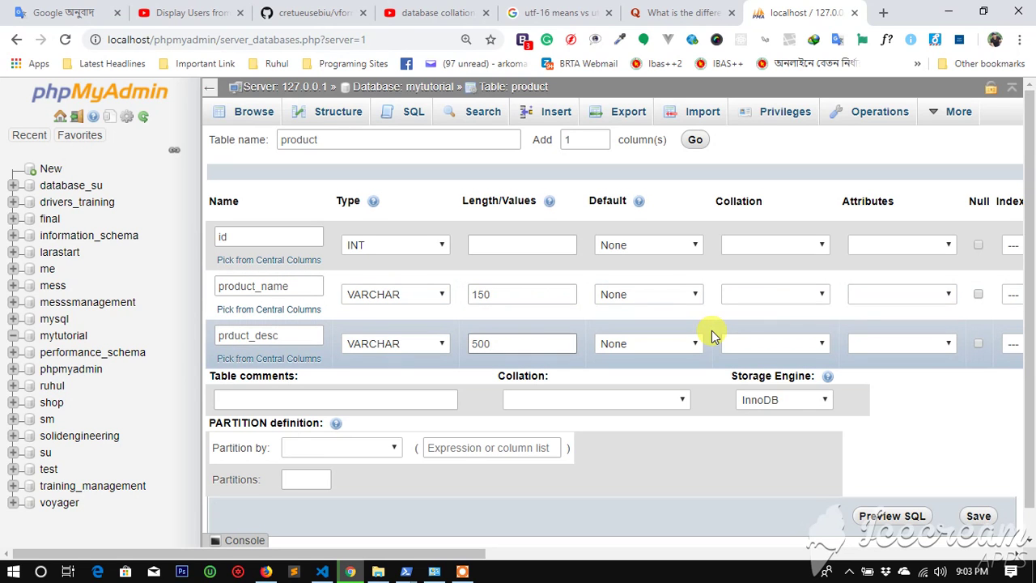
scroll(711, 330, right, 5)
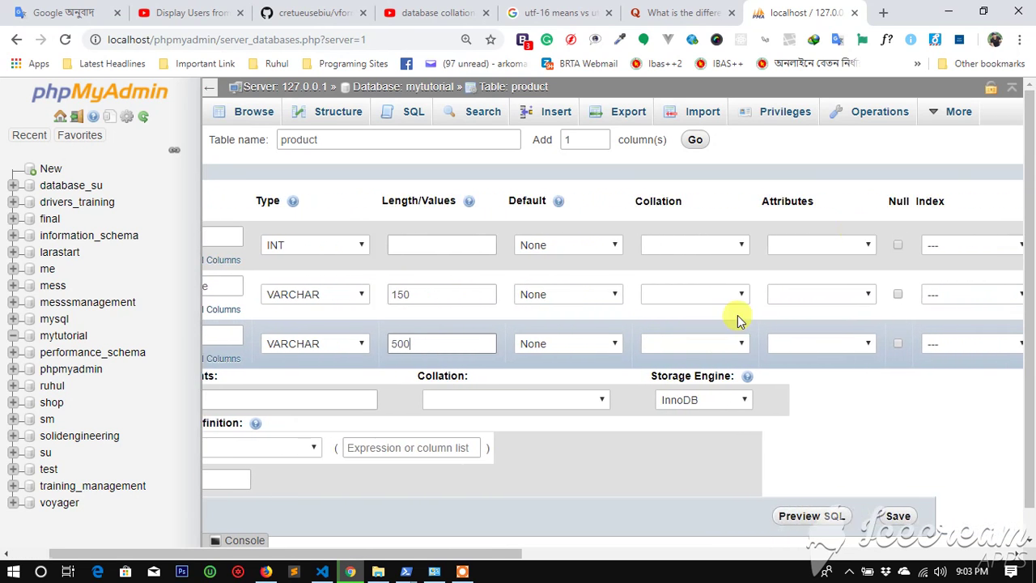
scroll(898, 231, right, 1)
scroll(913, 238, right, 5)
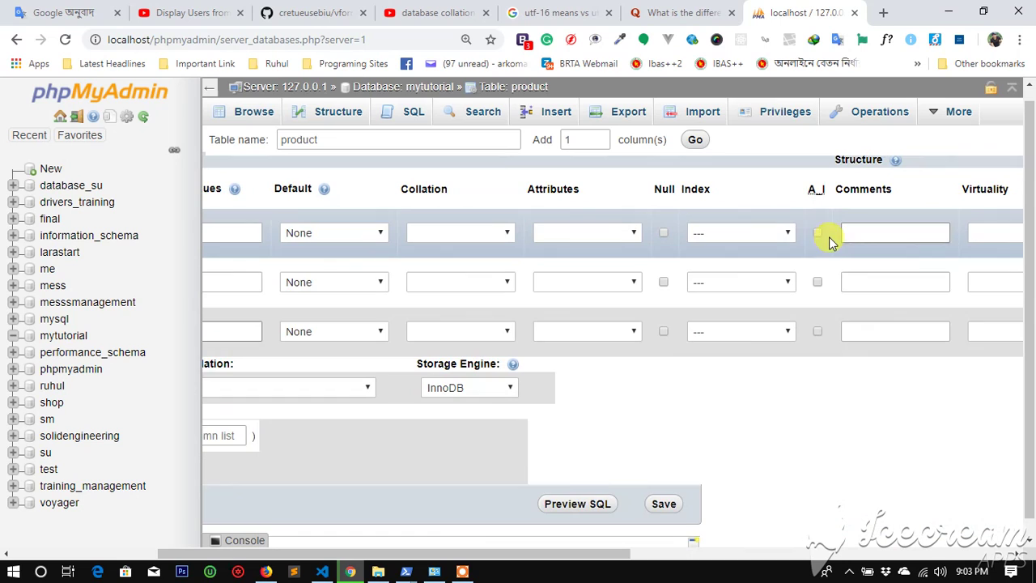
scroll(812, 227, right, 5)
scroll(752, 254, right, 2)
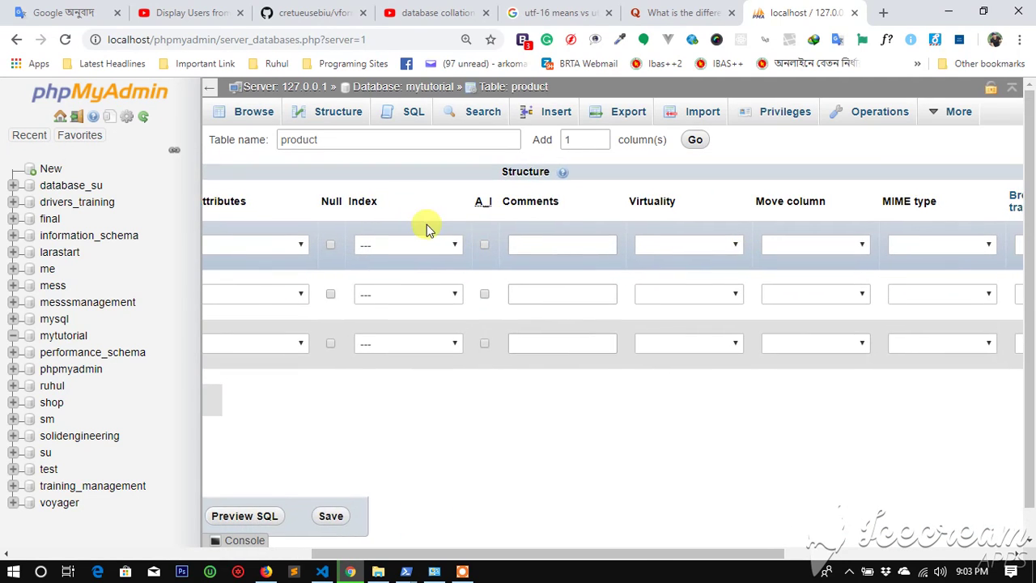
Tick A_I on the id row and accept it as the PRIMARY index
click(482, 244)
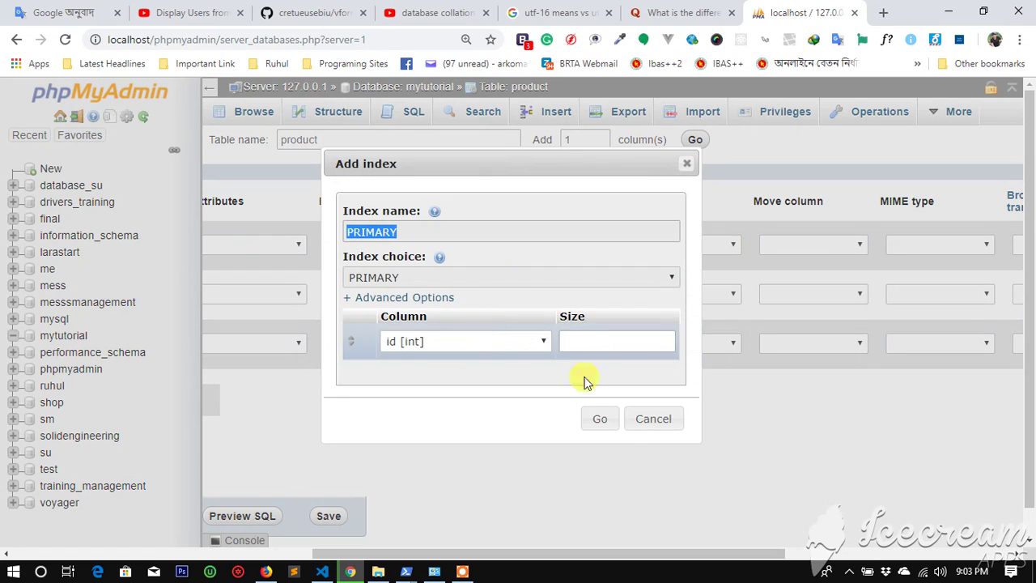
mouse_move(435, 211)
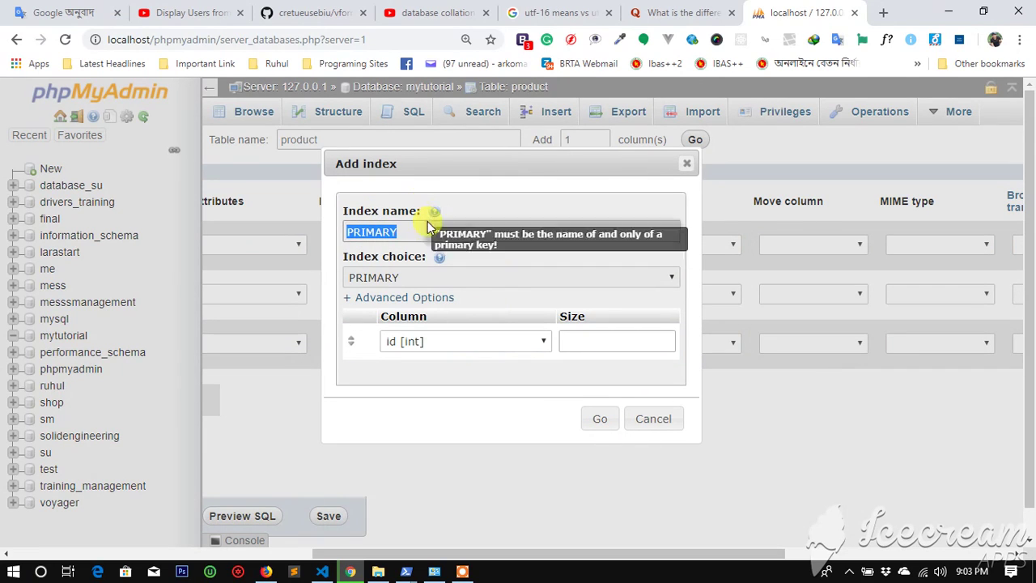
click(599, 420)
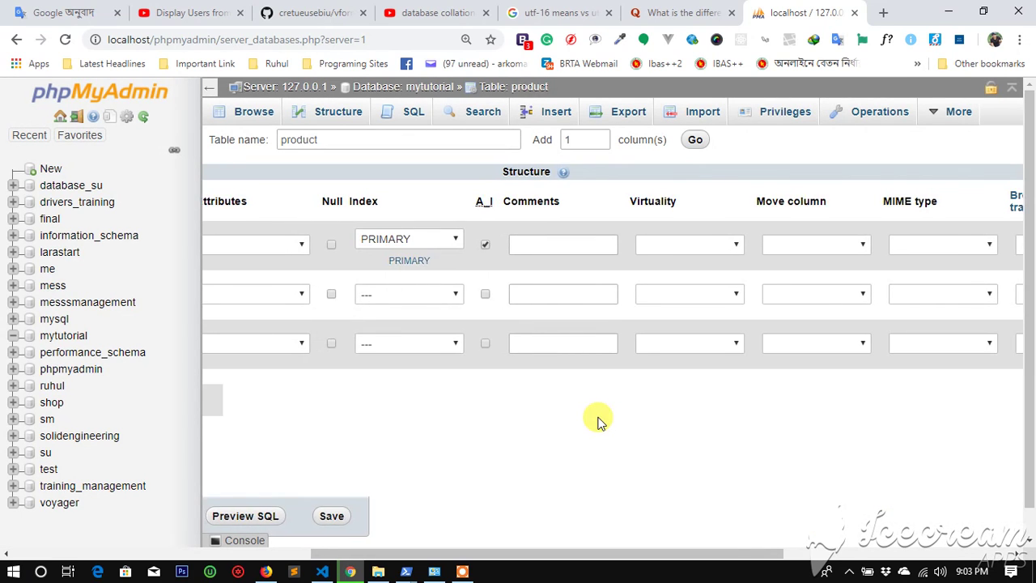
scroll(599, 420, left, 5)
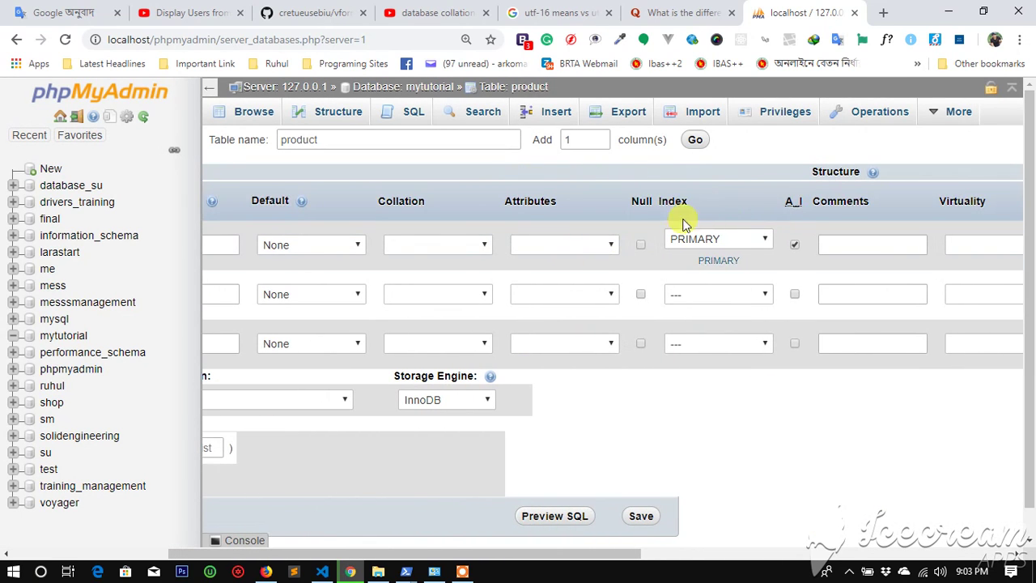
scroll(730, 356, left, 2)
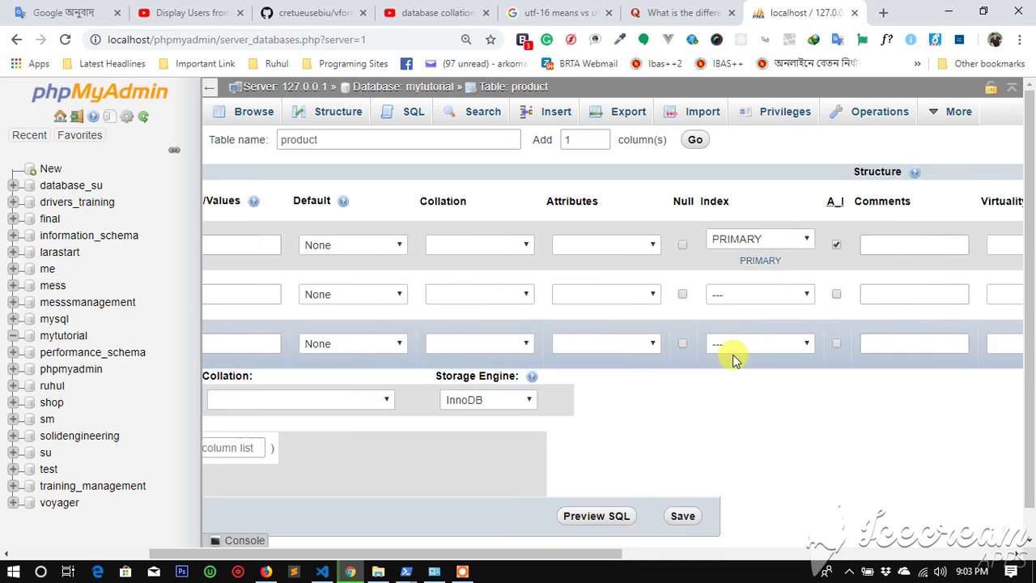
scroll(740, 445, left, 3)
scroll(817, 520, down, 1)
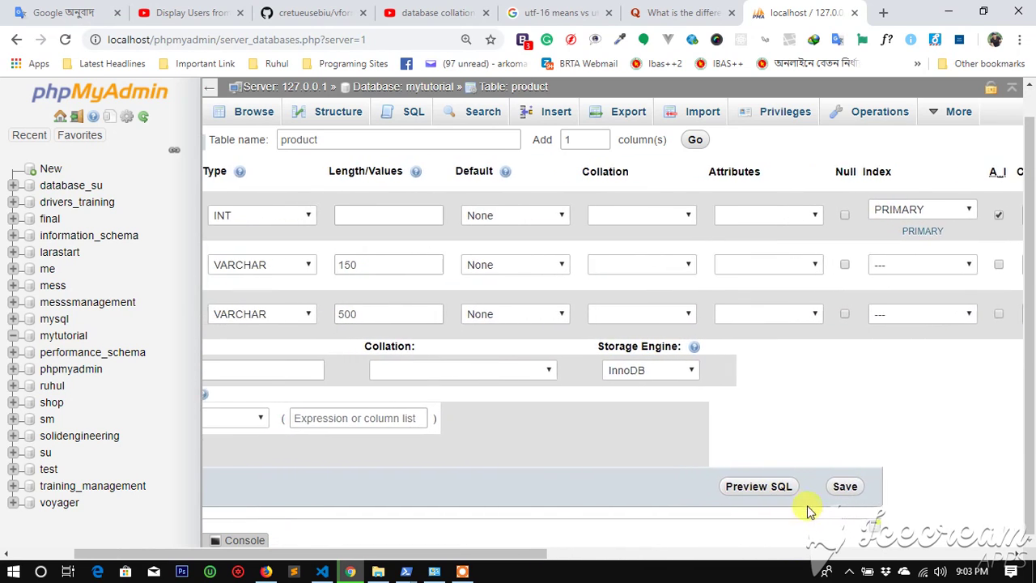
scroll(807, 510, left, 2)
scroll(898, 491, left, 1)
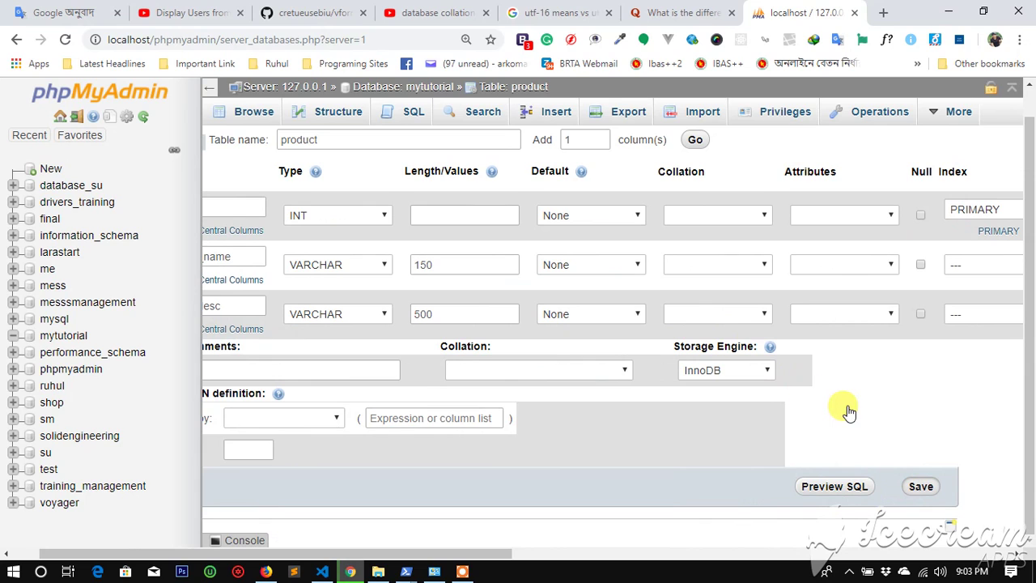
Save the product table with Enter
key(Return)
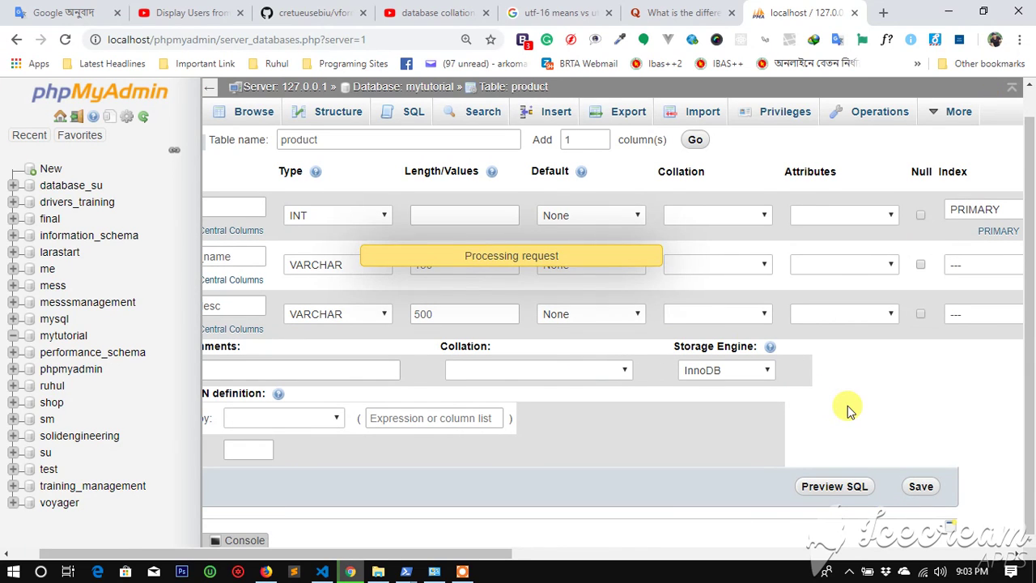